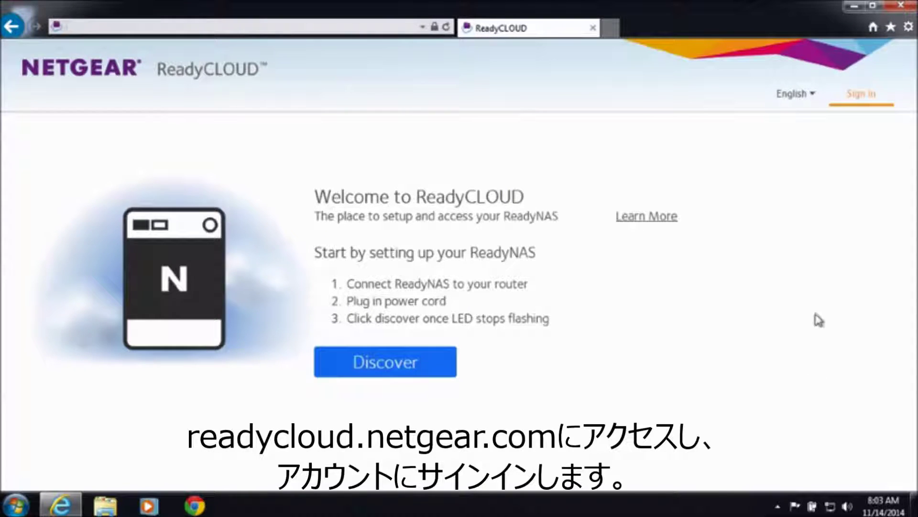
Sign in to the ReadyCLOUD web account with the account's user name and password.
click(859, 98)
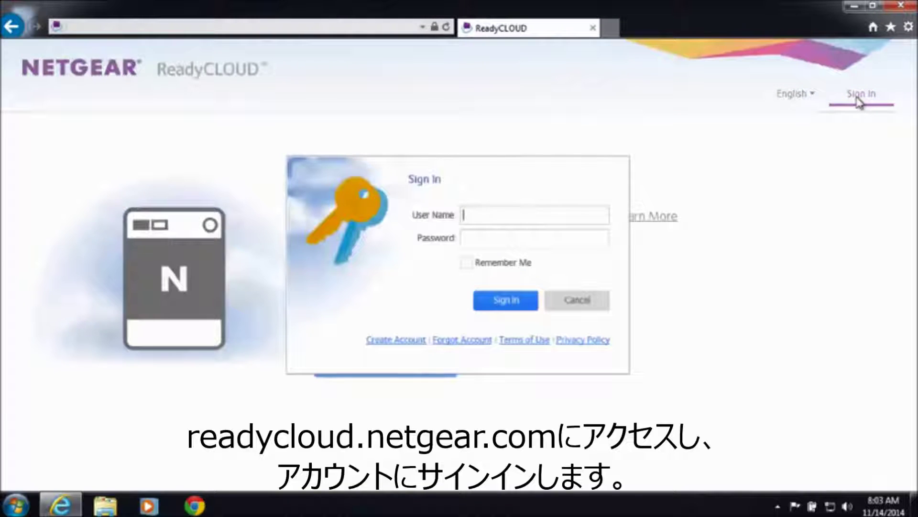
text(readynaso)
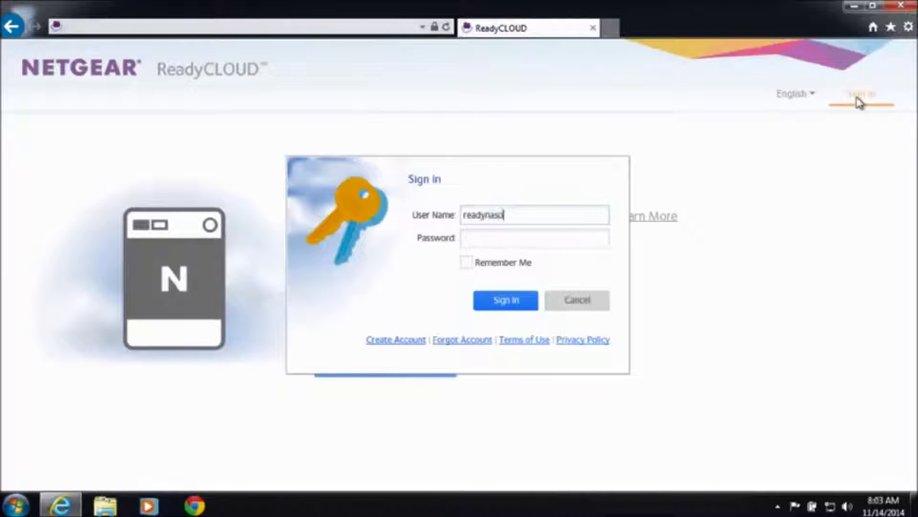
text(***)
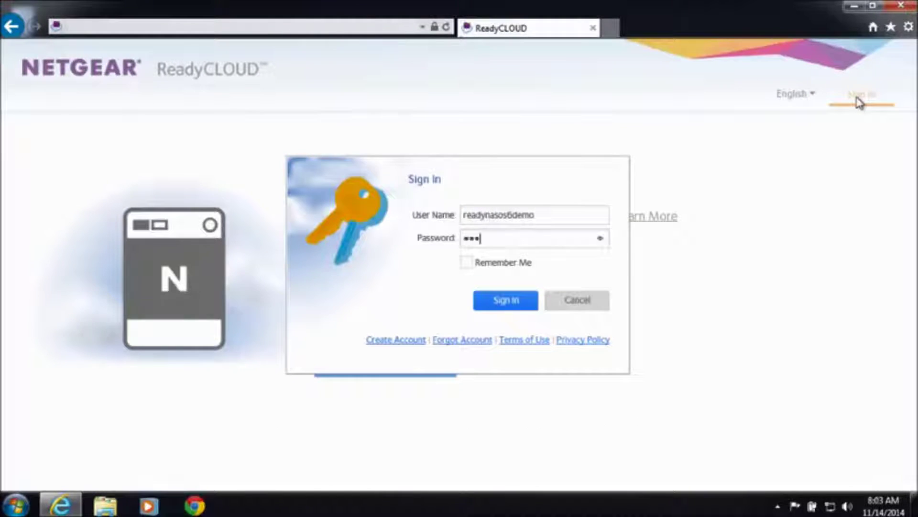
key(Return)
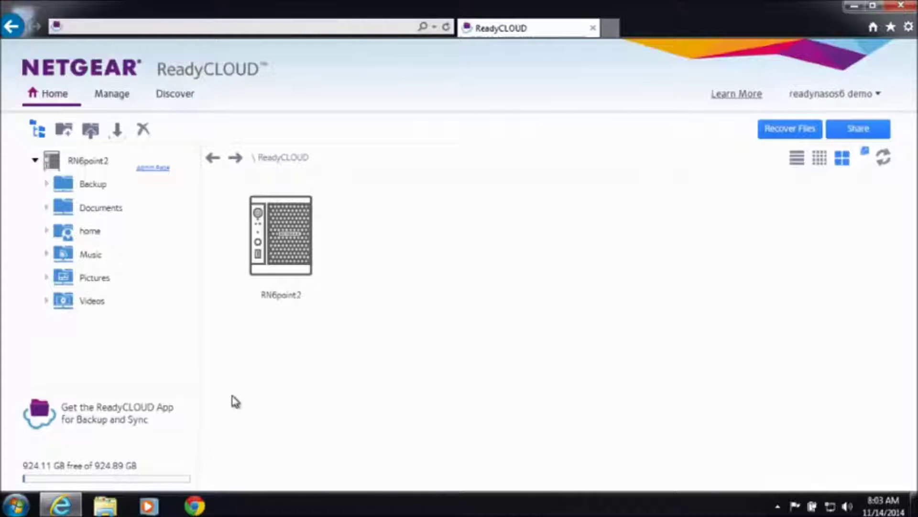
Download the ReadyCLOUD desktop app installer and run it.
click(150, 420)
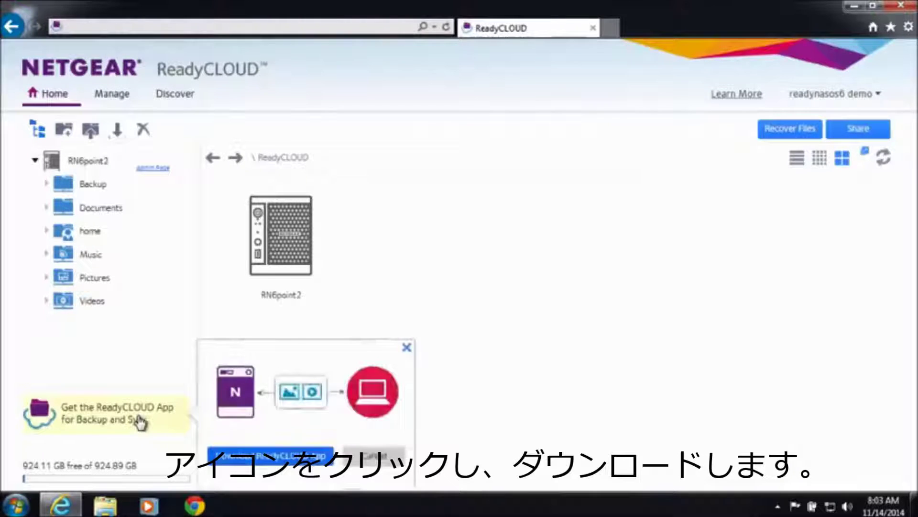
click(277, 457)
click(648, 476)
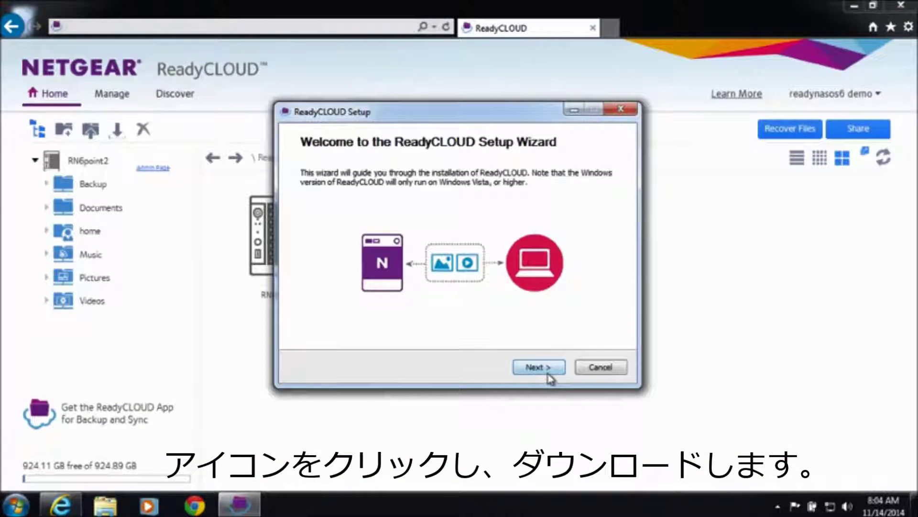
Step through the setup wizard, accept the licence, and finish with Run ReadyCLOUD checked.
click(547, 370)
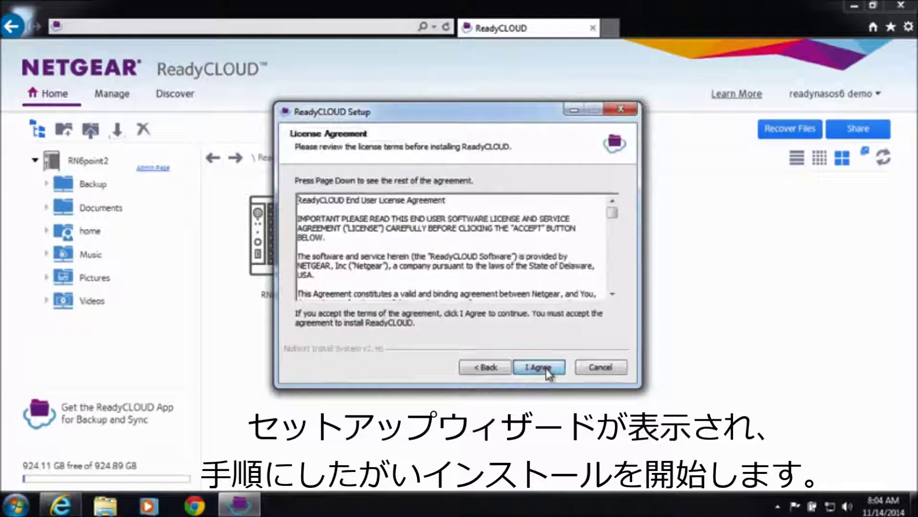
click(547, 369)
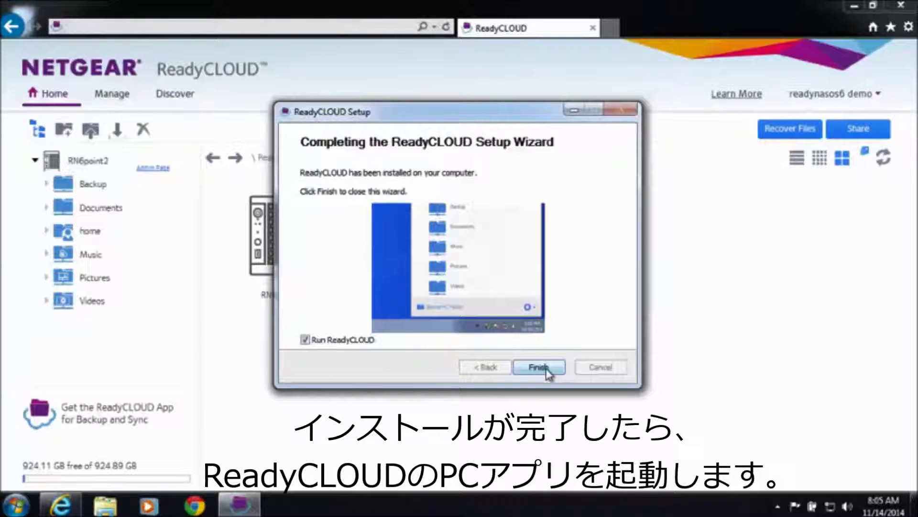
click(539, 367)
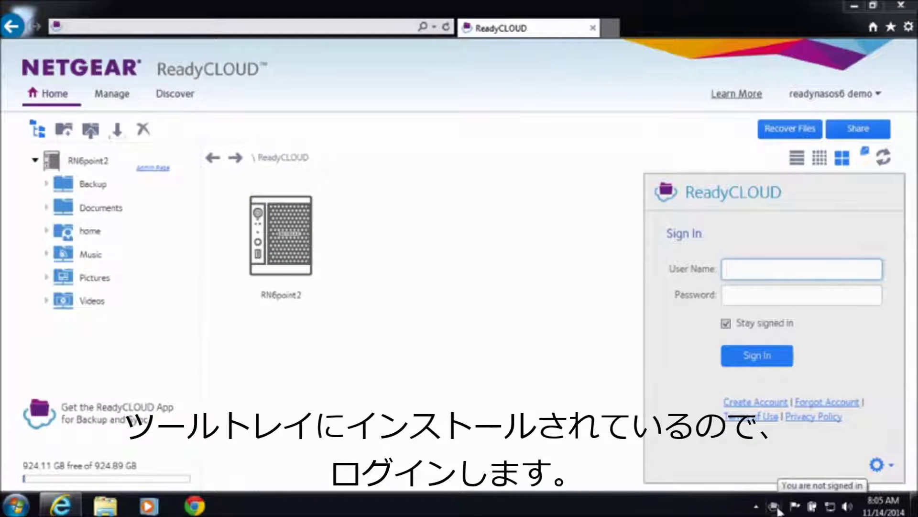
Sign in to the ReadyCLOUD desktop app with the account's user name and password.
text(readyn)
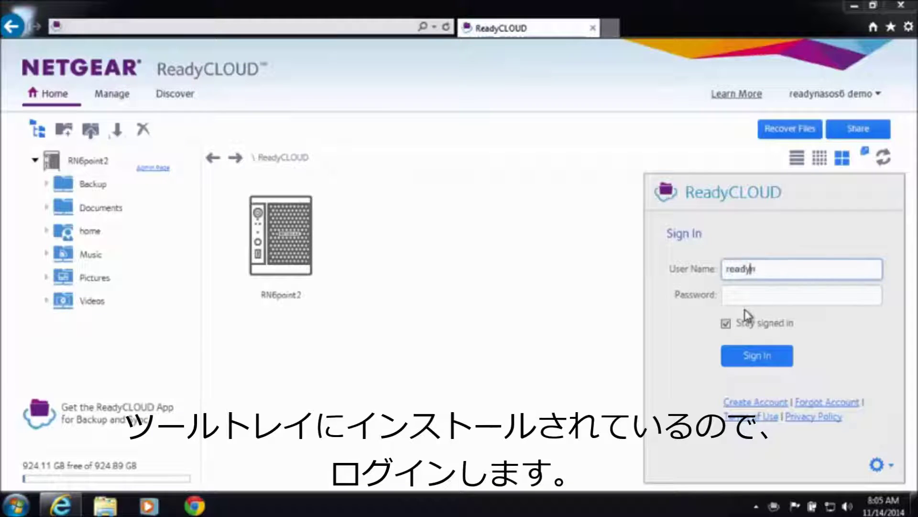
text(asos6demo)
key(Tab)
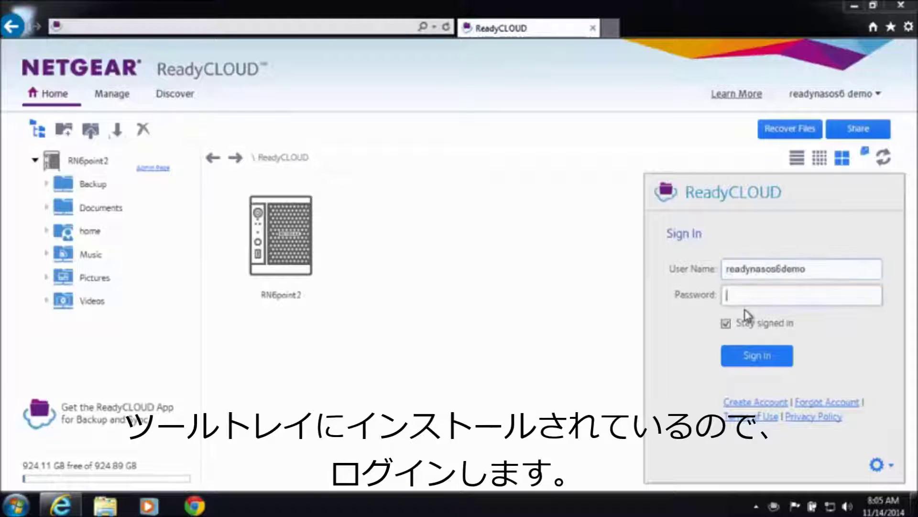
text(********)
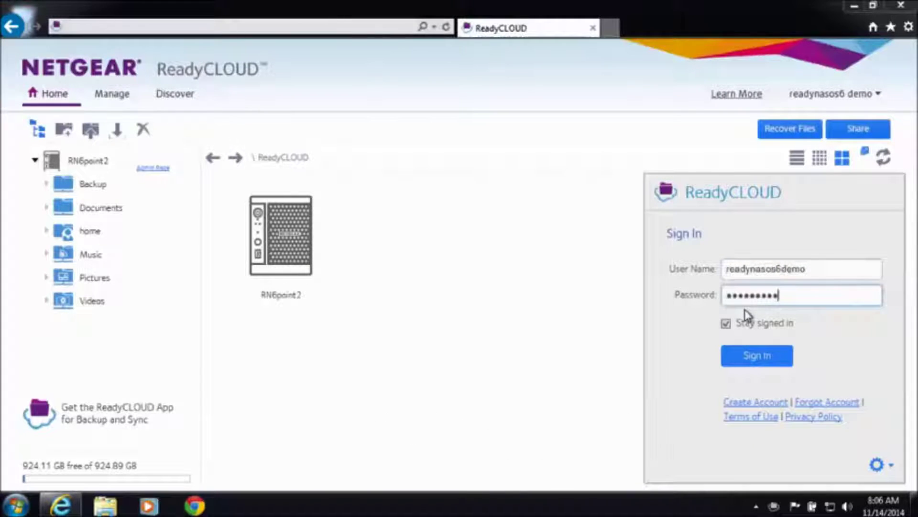
click(766, 360)
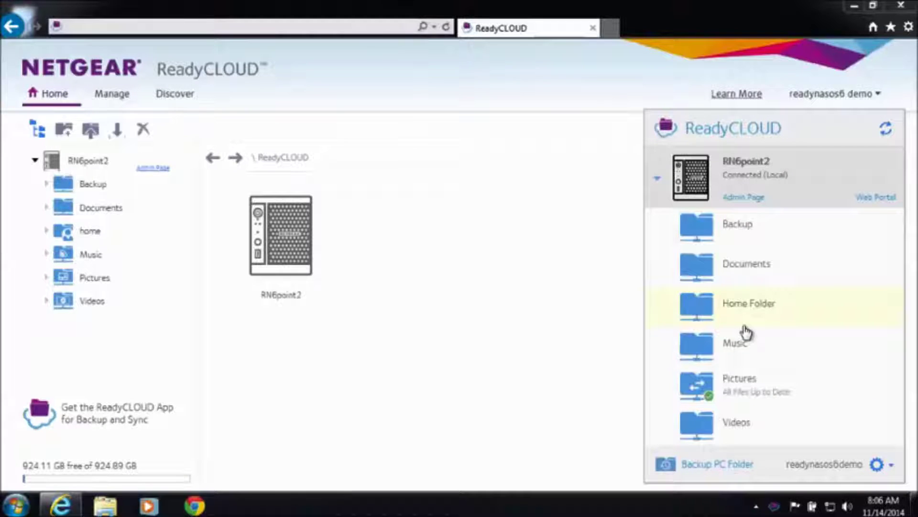
Set the Documents folder to Sync with PC and open its local copy with three banners.
mouse_move(761, 276)
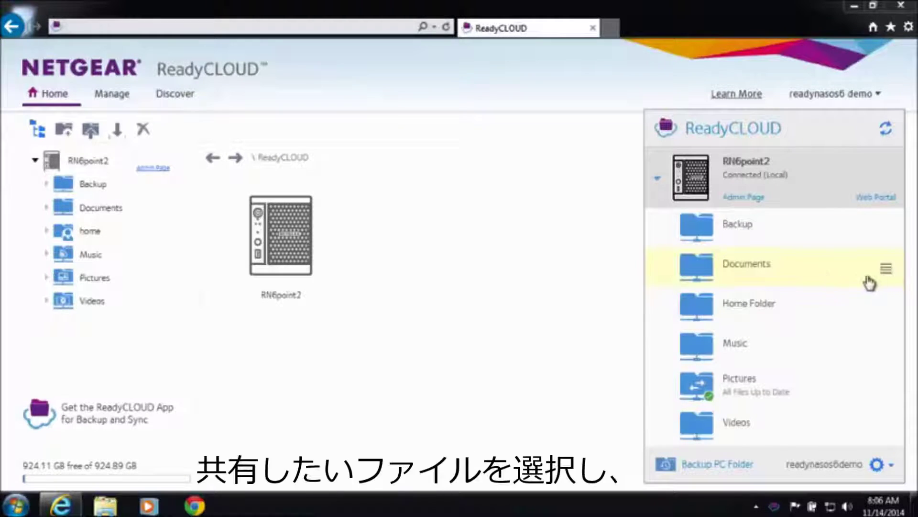
click(886, 269)
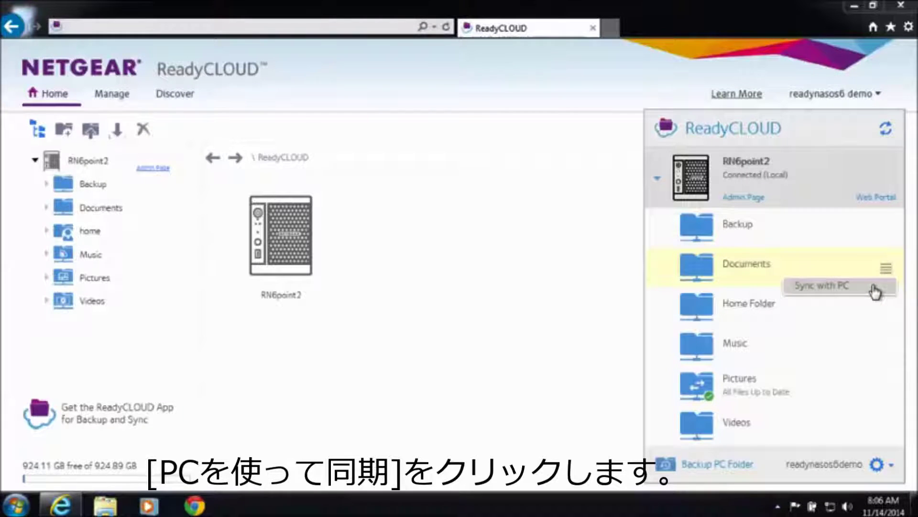
click(875, 288)
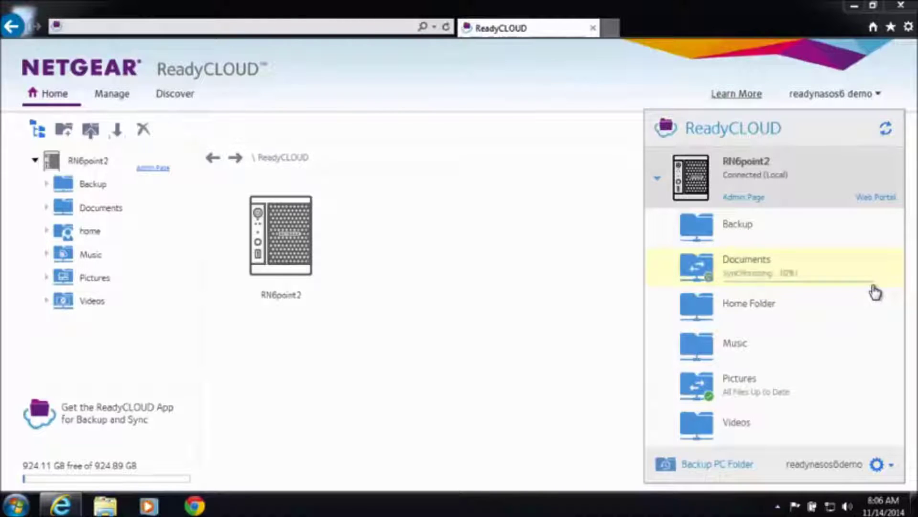
click(699, 279)
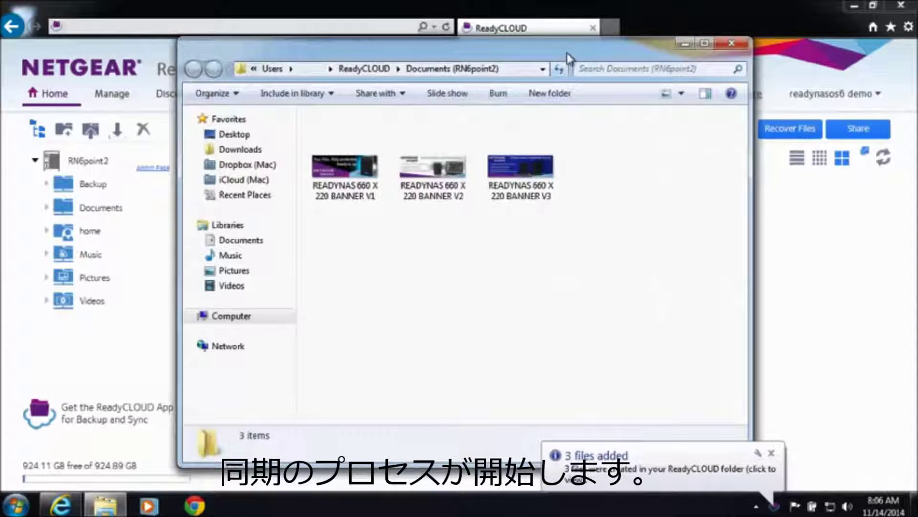
drag(567, 55, 463, 58)
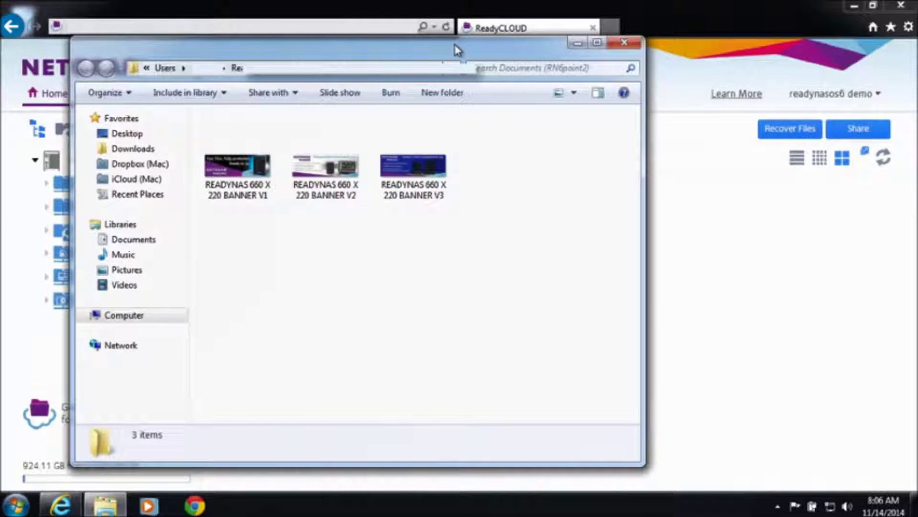
drag(457, 51, 707, 52)
Delete READYNAS 660 X 220 BANNER V2 from NAS Documents and check the PC folder shows 2 items.
click(262, 346)
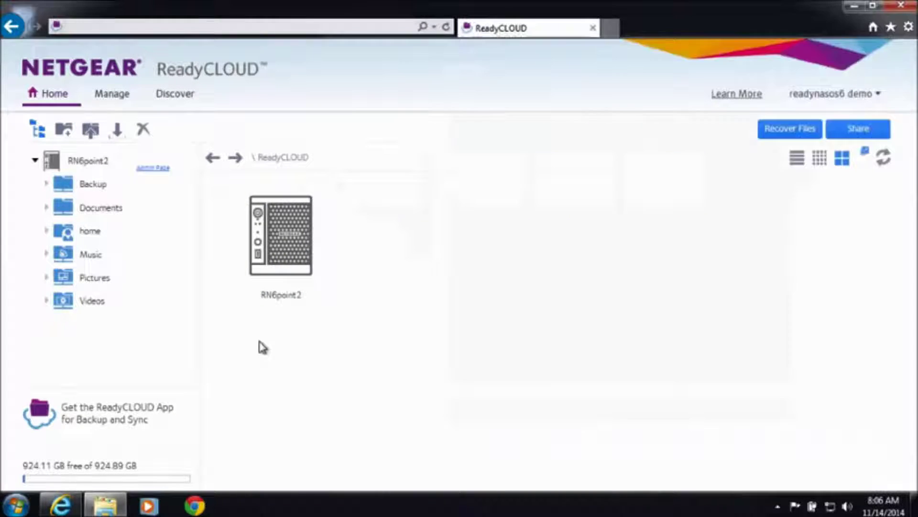
click(90, 207)
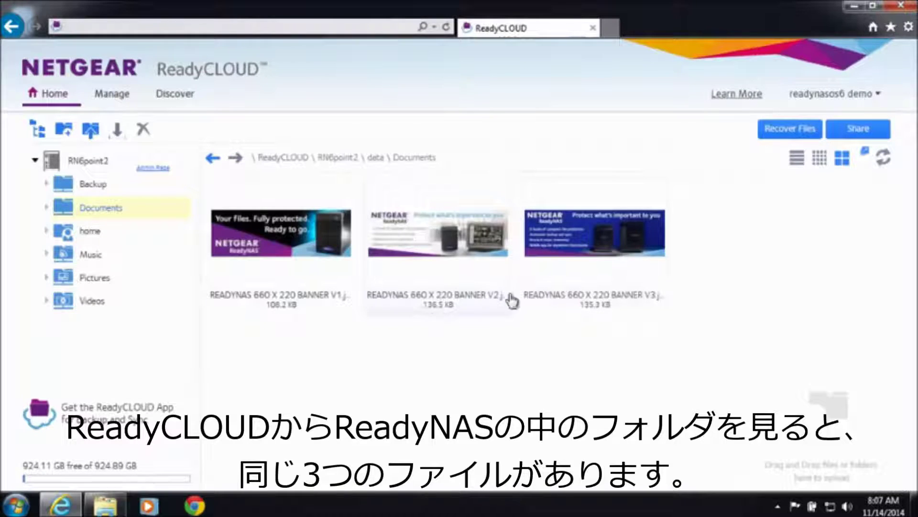
click(436, 242)
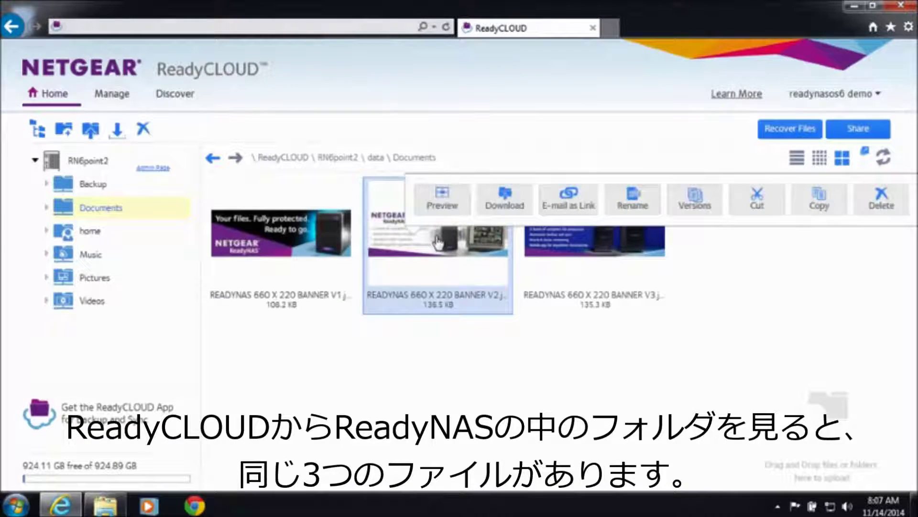
click(883, 203)
click(482, 303)
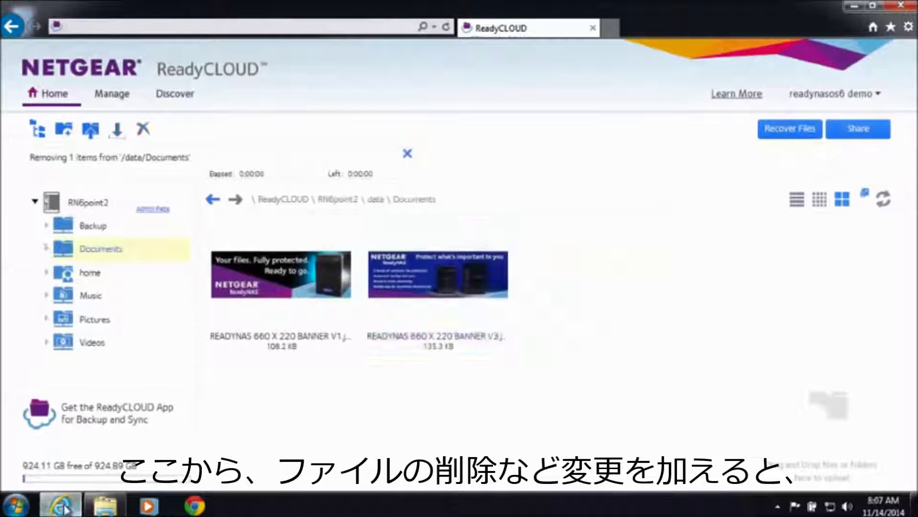
mouse_move(66, 509)
click(102, 505)
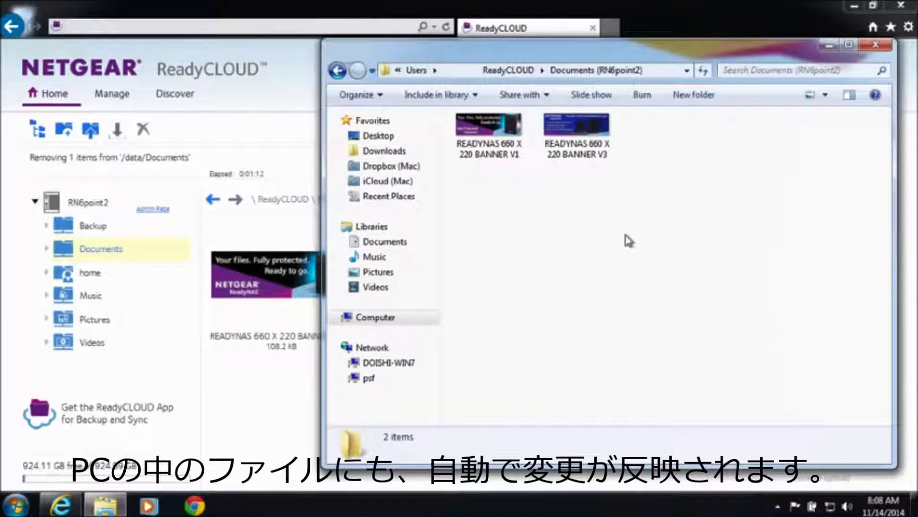
Paste the Circles image into the PC's Documents (RN6point2) folder.
right_click(625, 235)
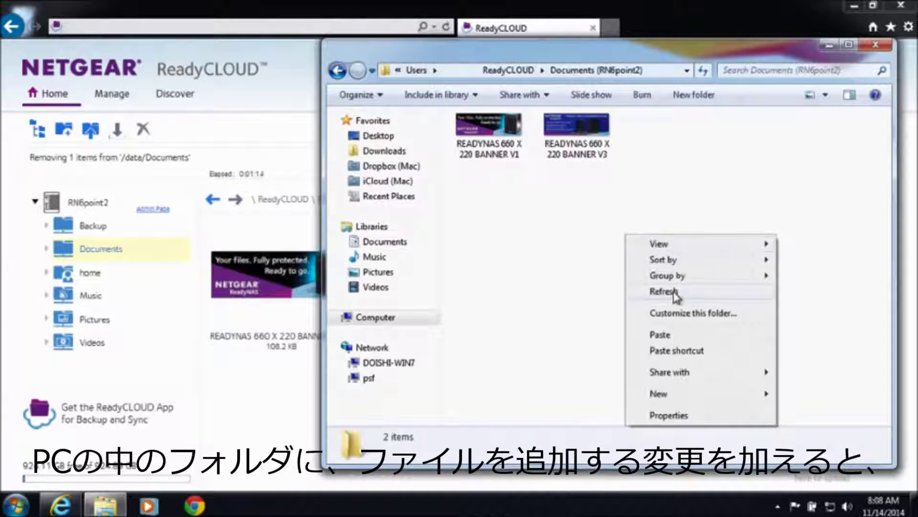
click(690, 339)
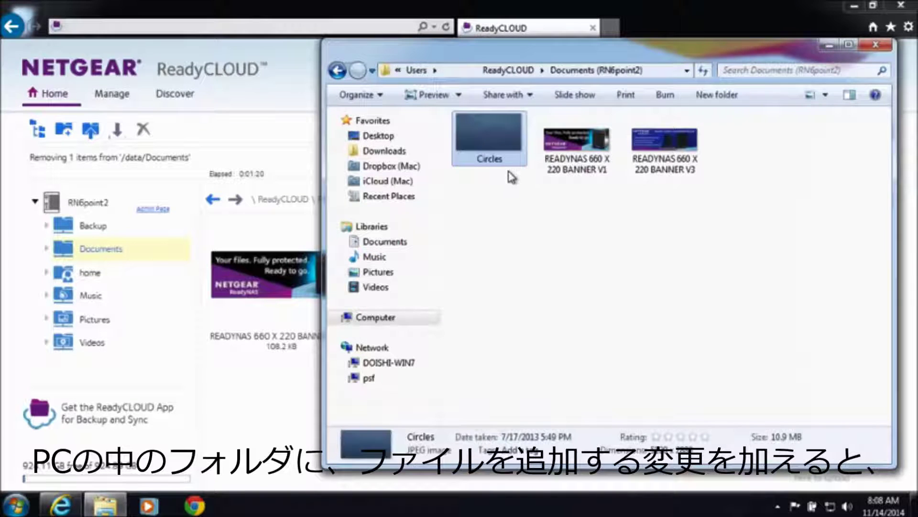
click(287, 382)
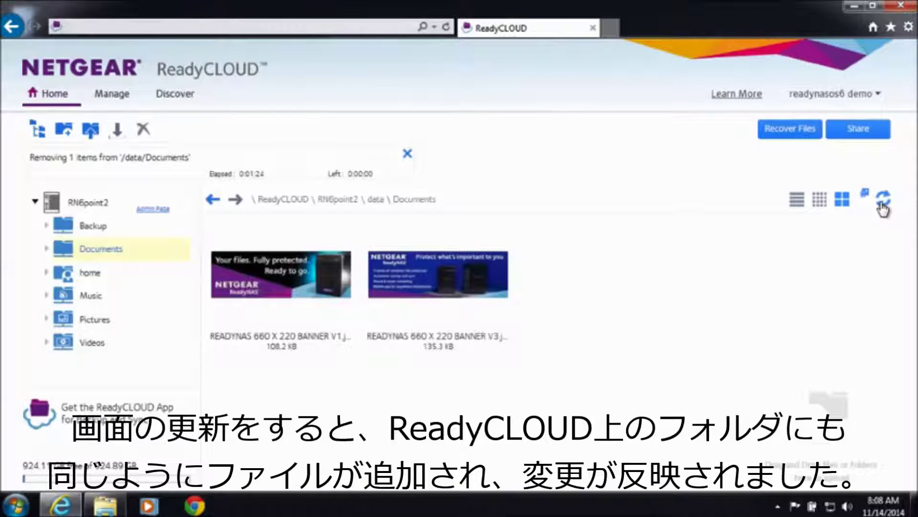
Refresh the ReadyCLOUD Documents listing to show Circles.jpg beside V1 and V3.
click(882, 205)
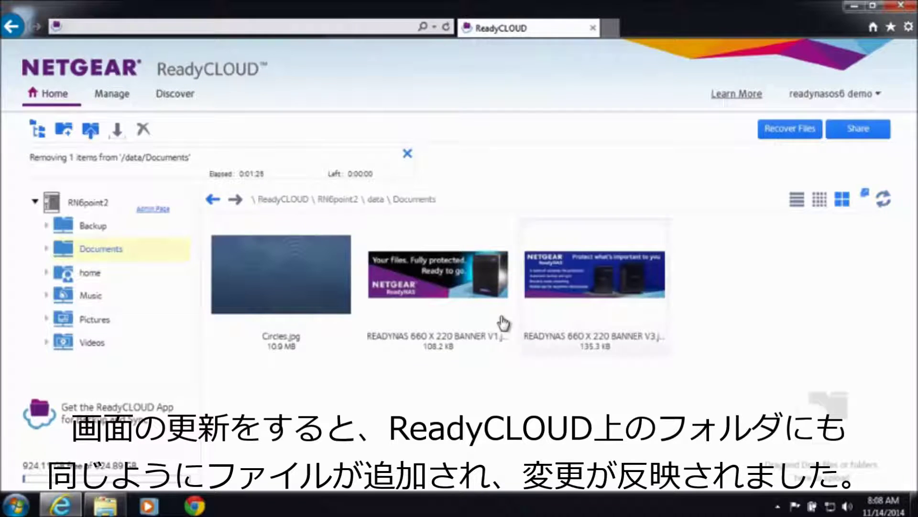